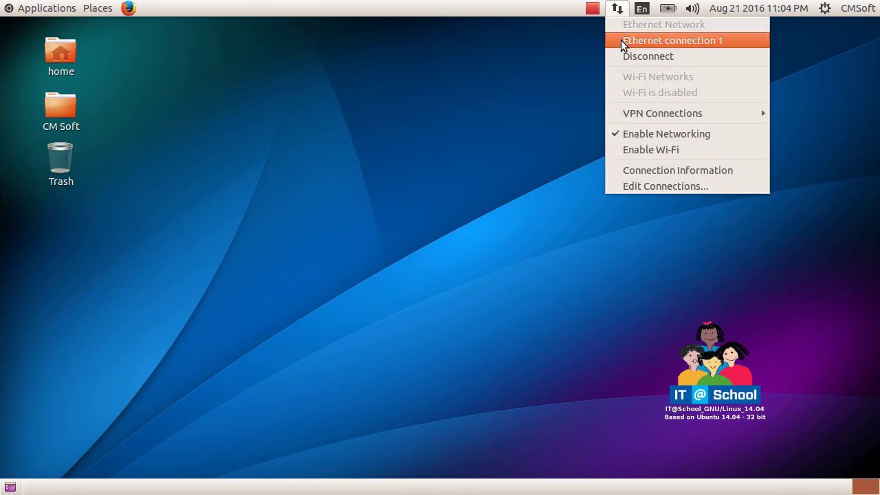
# Step: Review the active Ethernet connection's information, including its IPv4 details, and close the window
pyautogui.click(651, 177)
pyautogui.moveTo(510, 94); pyautogui.dragTo(479, 84)
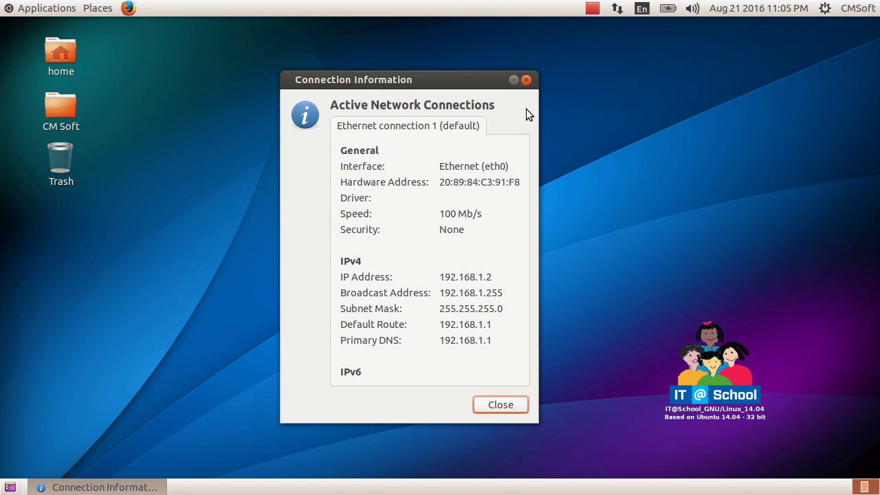
pyautogui.click(528, 81)
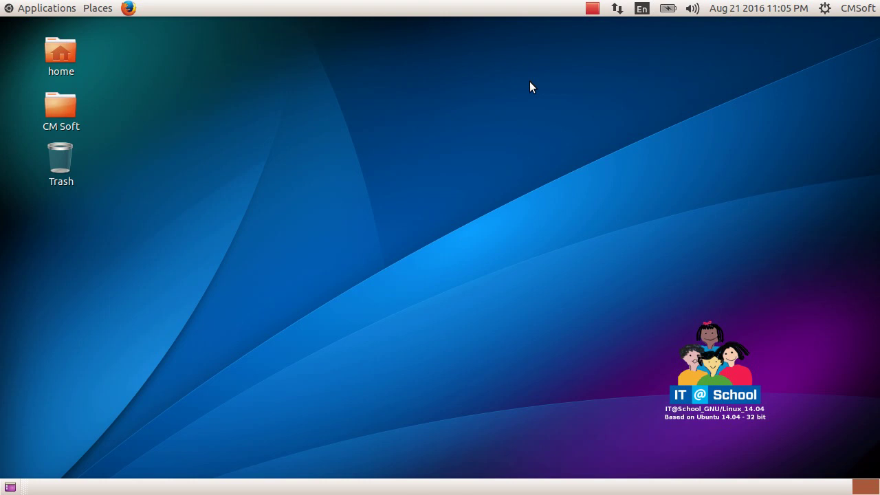
# Step: Open Ethernet connection 1 for editing and set its IPv4 method to Manual
pyautogui.click(617, 10)
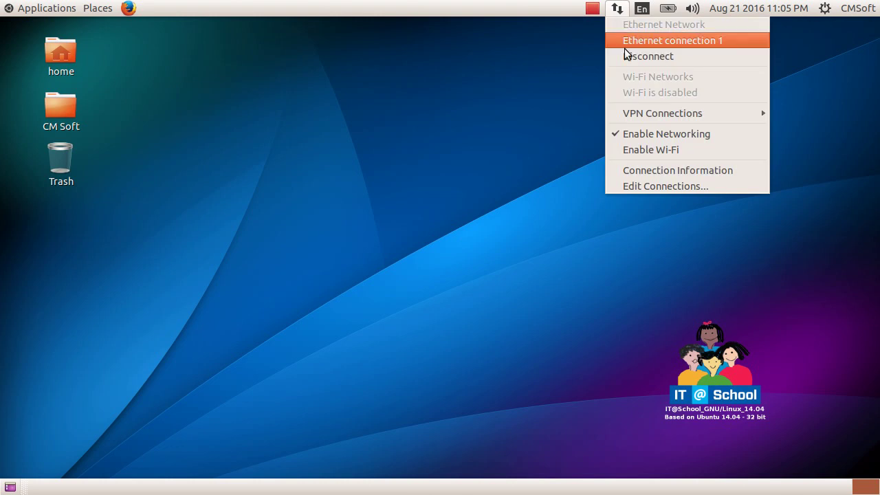
pyautogui.click(653, 187)
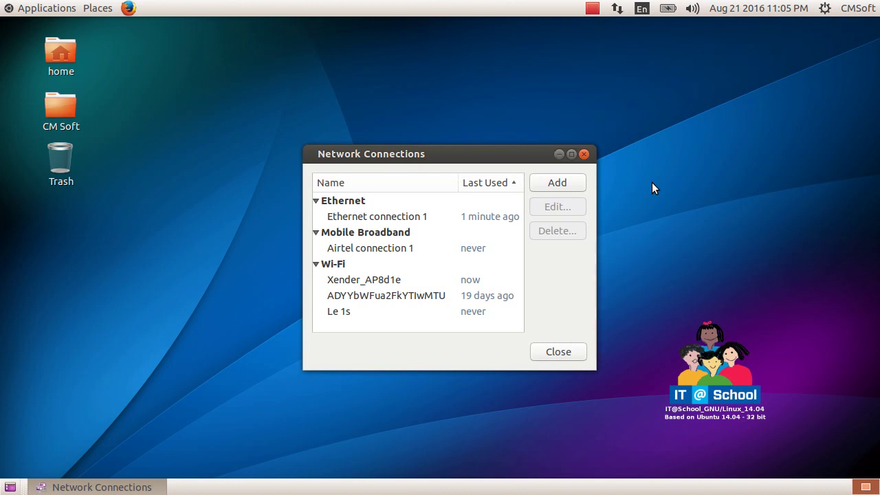
pyautogui.click(448, 221)
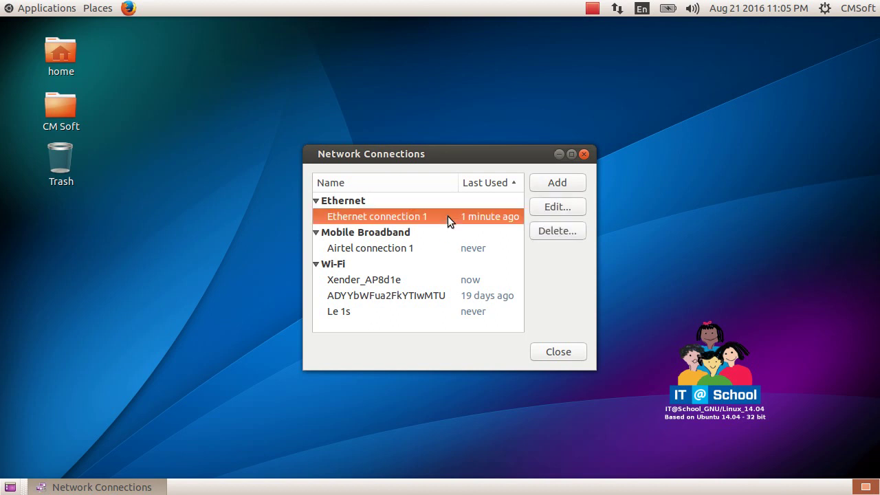
pyautogui.click(550, 210)
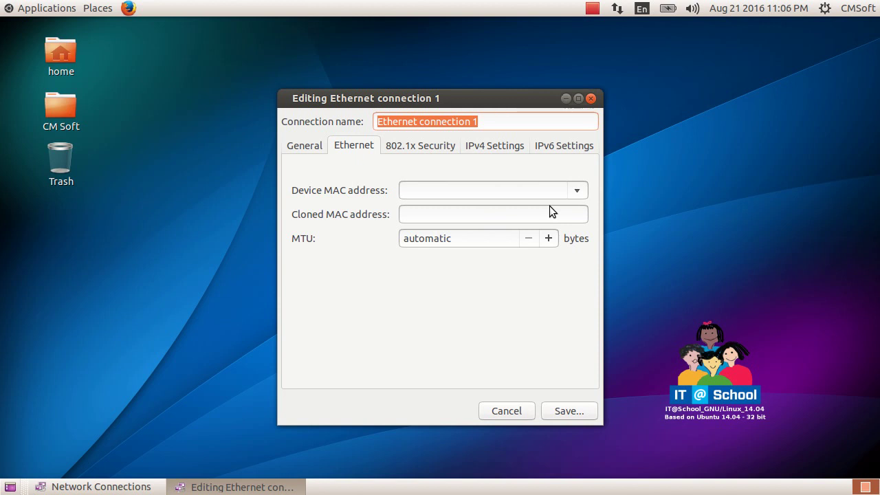
pyautogui.click(501, 145)
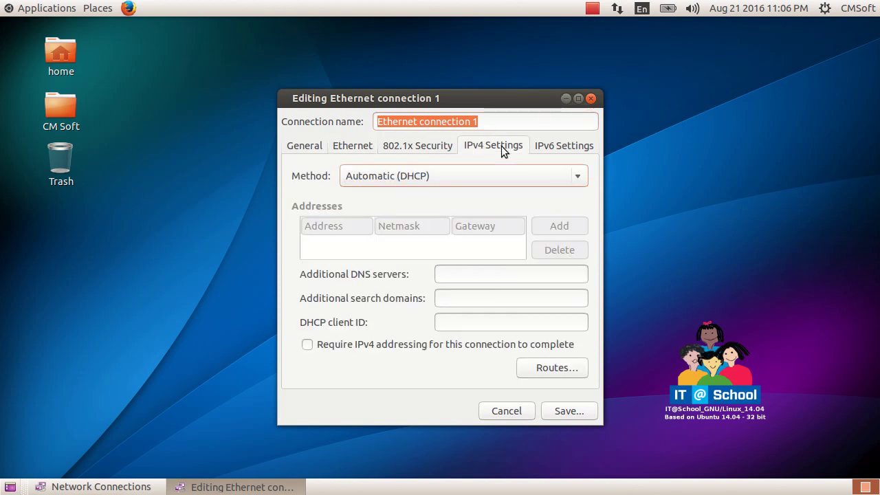
pyautogui.click(578, 177)
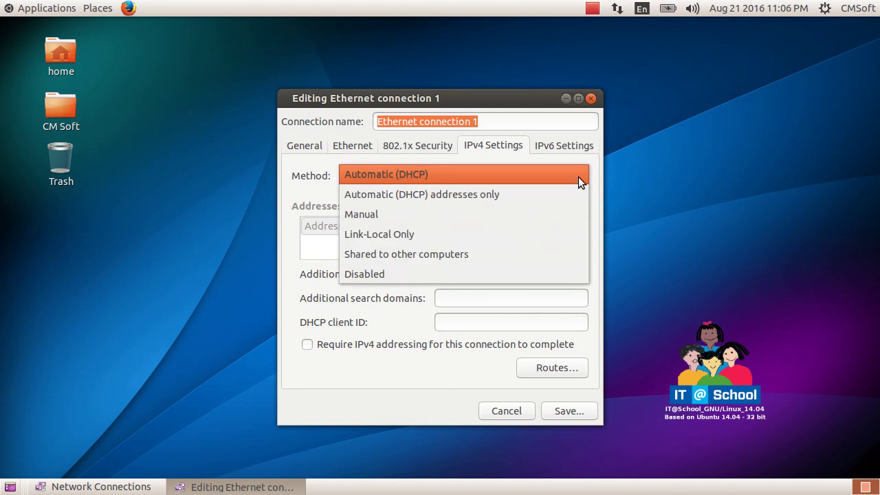
pyautogui.click(543, 213)
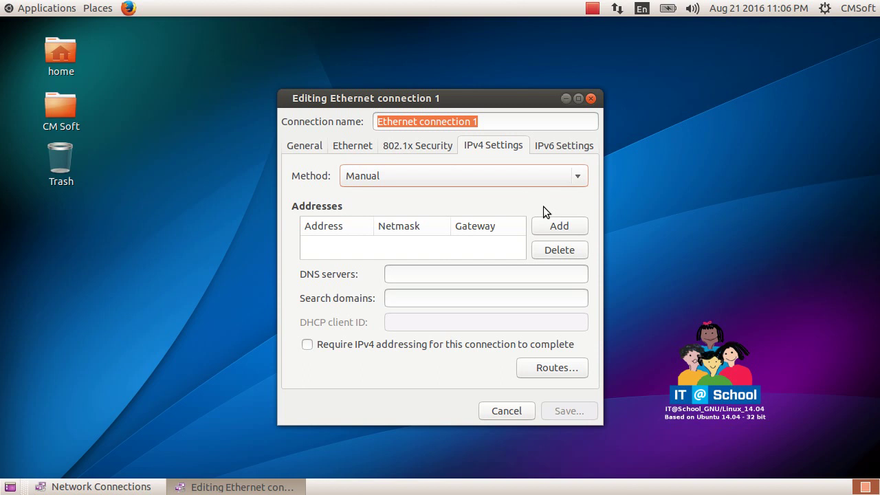
# Step: Add an IPv4 address entry with address 192.168.1.10, netmask 255.255.255.0 and gateway 192.168.1.1
pyautogui.click(560, 226)
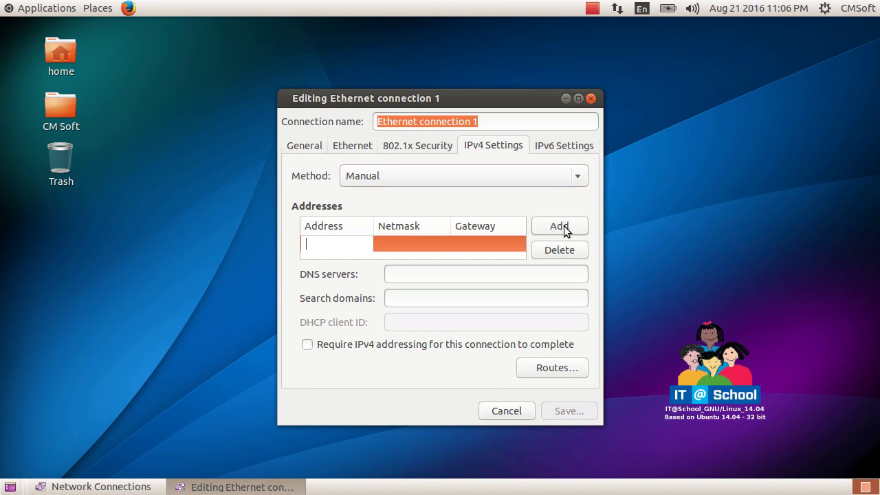
pyautogui.write('192.168.1')
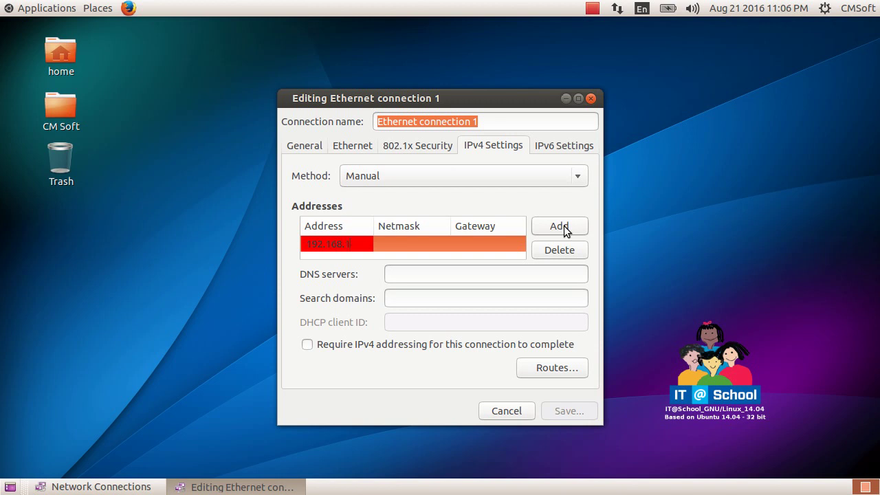
pyautogui.write('.10')
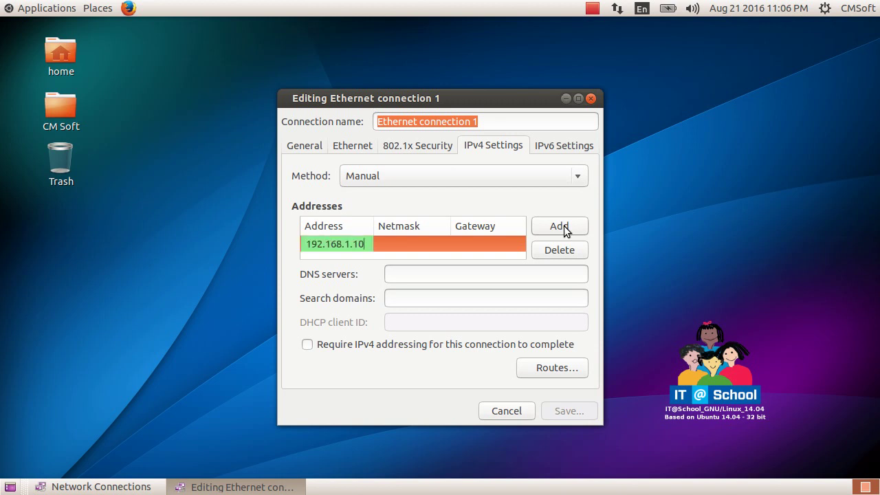
pyautogui.press('Tab')
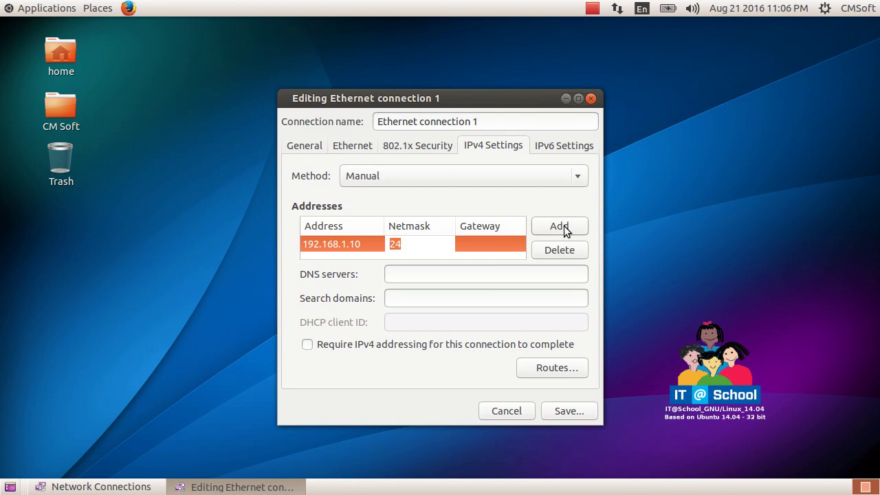
pyautogui.write('255.255')
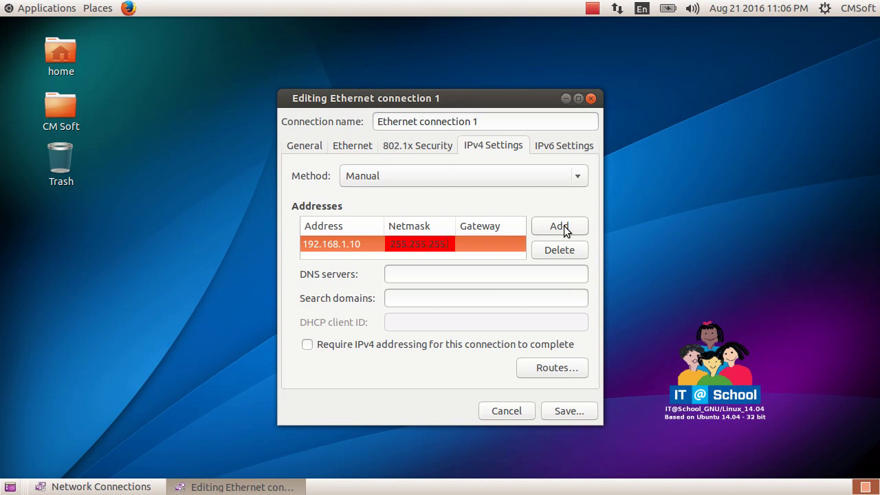
pyautogui.write('.255.0')
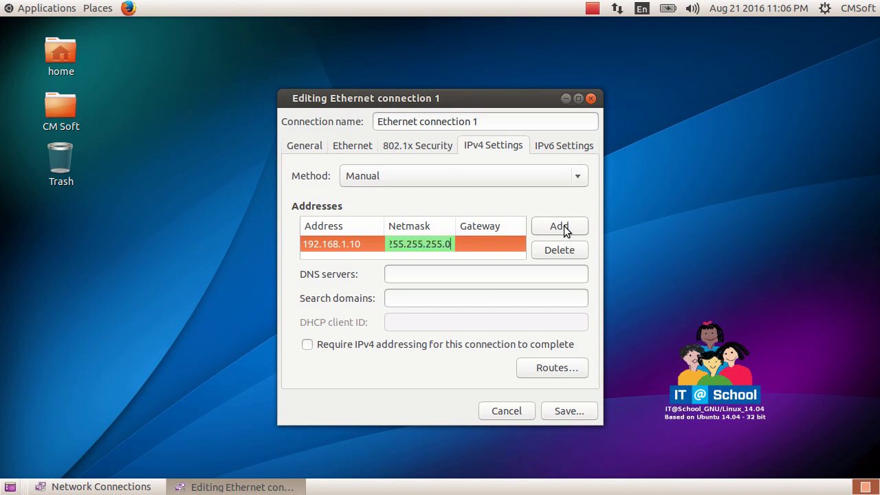
pyautogui.press('Tab')
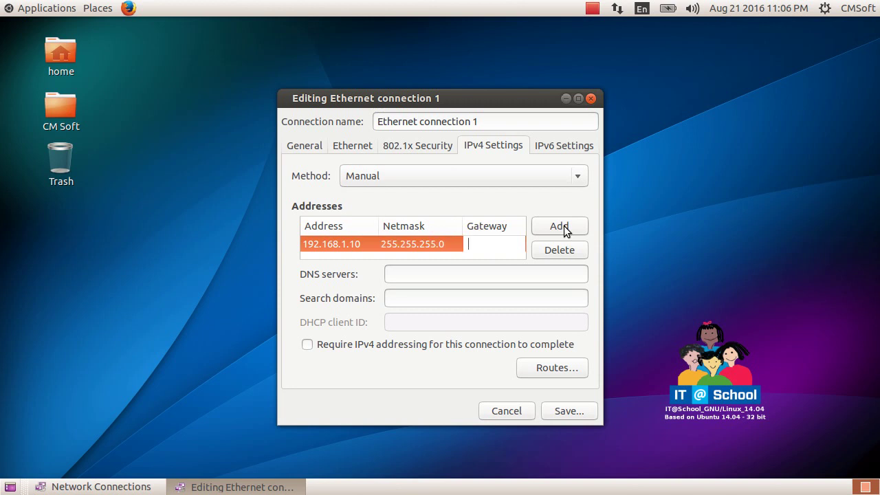
pyautogui.write('1')
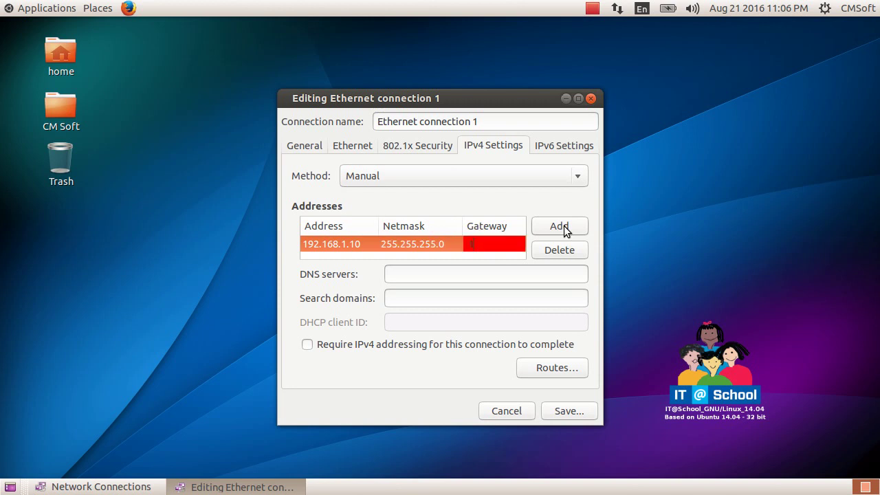
pyautogui.write('92.168.1.1')
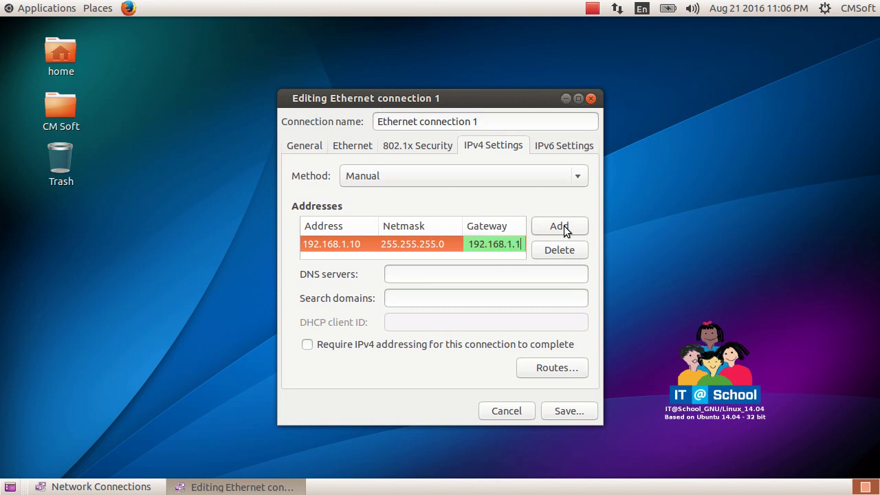
pyautogui.press('Return')
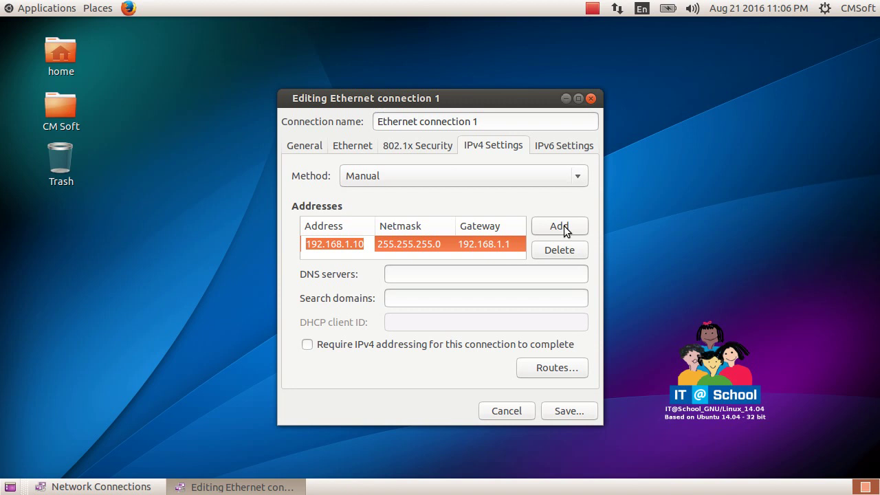
# Step: Set the DNS server to 192.168.1.1, save the Ethernet connection and close the network connections list
pyautogui.click(406, 273)
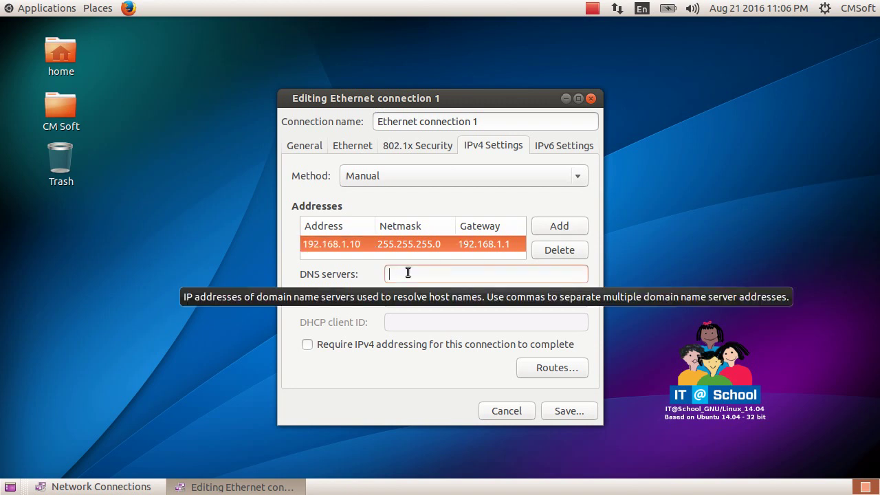
pyautogui.write('192.168.1.1')
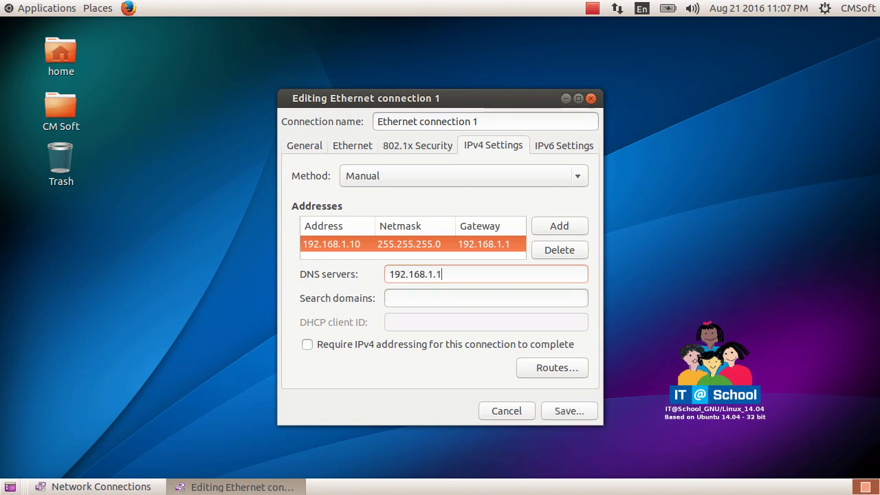
pyautogui.click(568, 412)
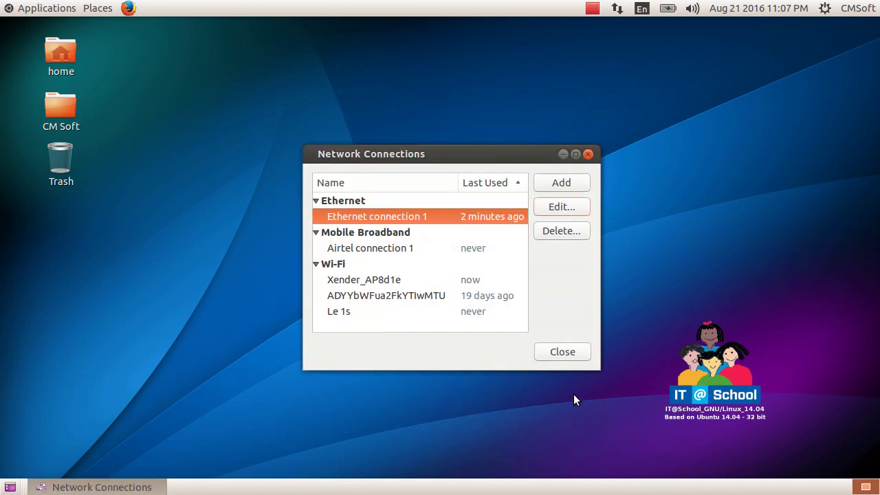
pyautogui.click(576, 354)
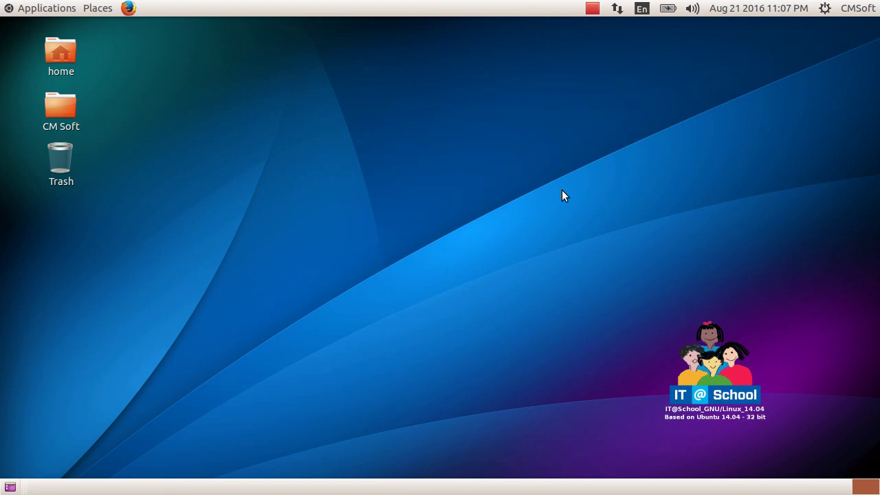
# Step: Check the IP address in the connection information after saving the manual settings, and close the window
pyautogui.click(617, 8)
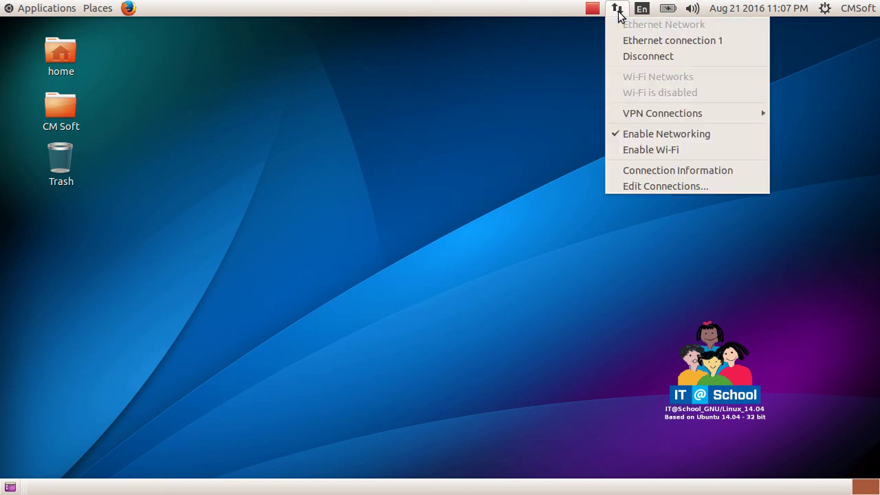
pyautogui.click(665, 169)
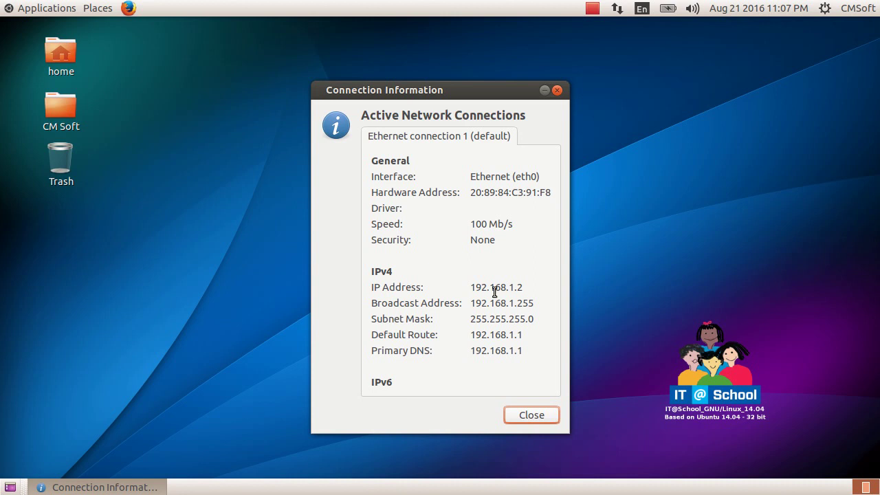
pyautogui.click(531, 414)
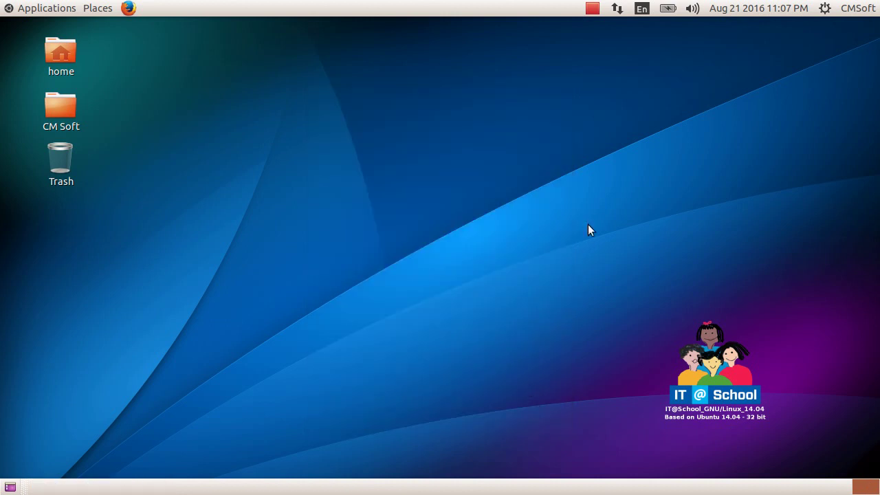
# Step: Disconnect the Ethernet network and reconnect to Ethernet connection 1 to apply the saved settings
pyautogui.click(616, 10)
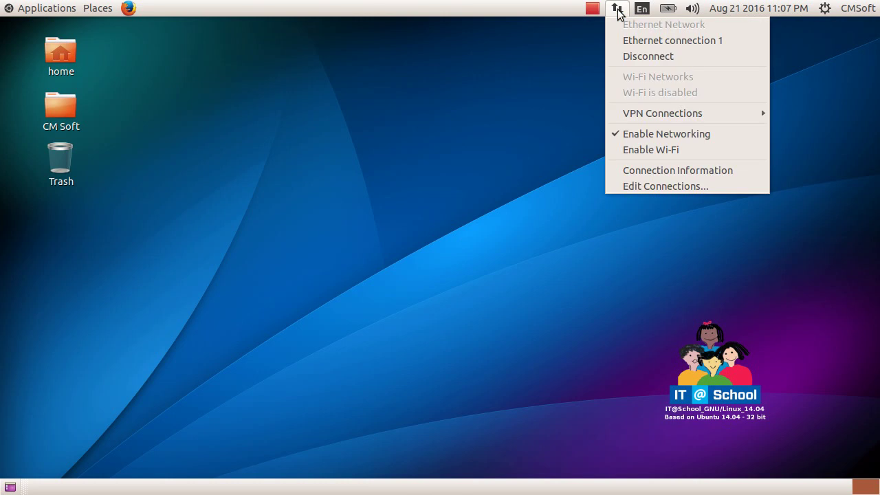
pyautogui.click(629, 55)
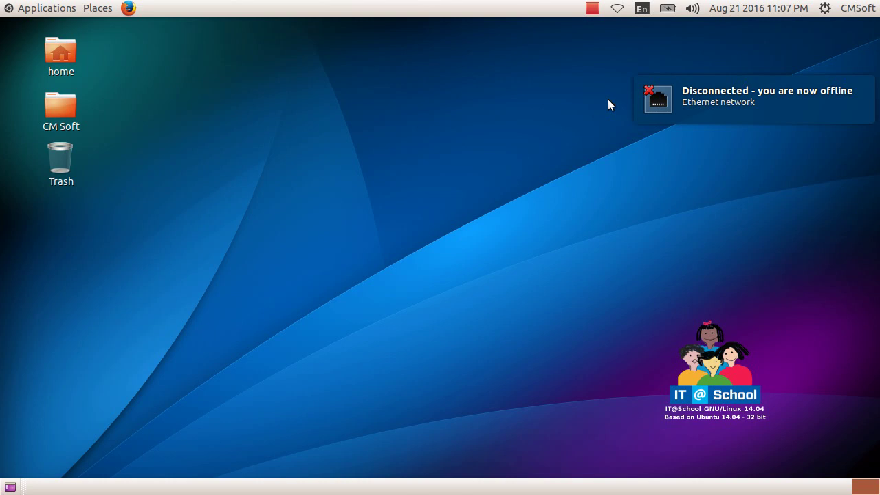
pyautogui.click(617, 9)
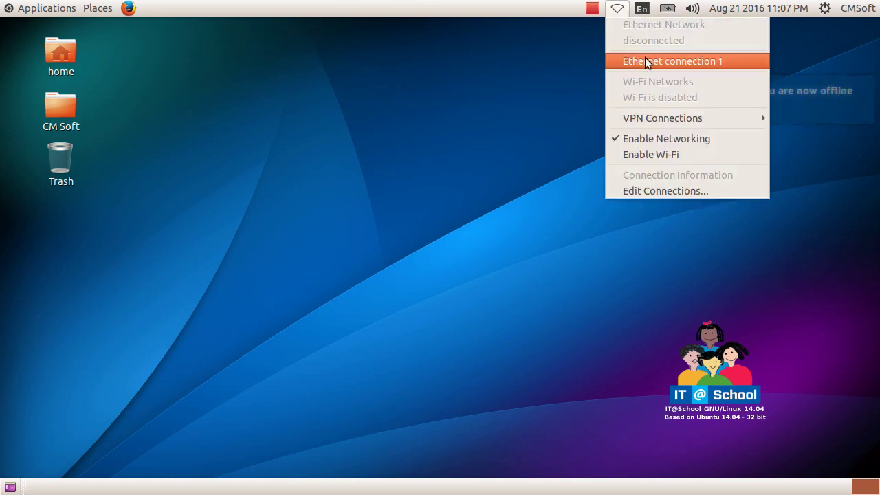
pyautogui.click(645, 60)
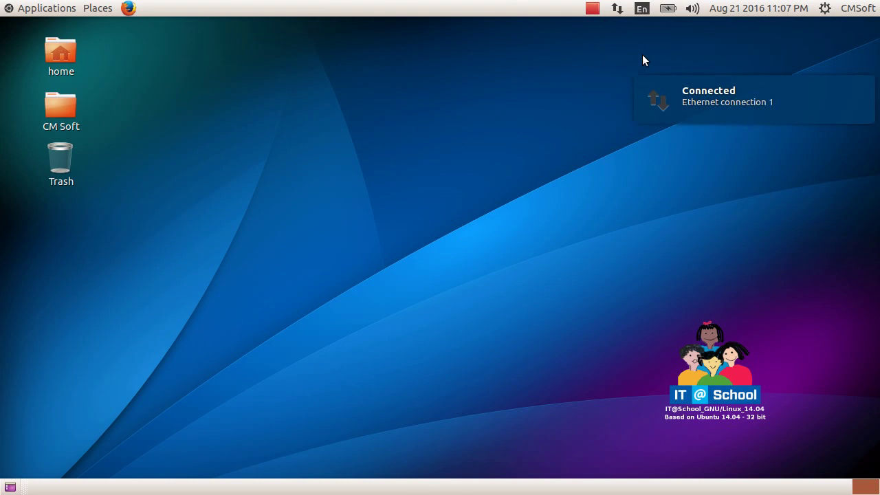
# Step: Open the connection information to check the IPv4 settings of the reconnected Ethernet connection
pyautogui.click(617, 9)
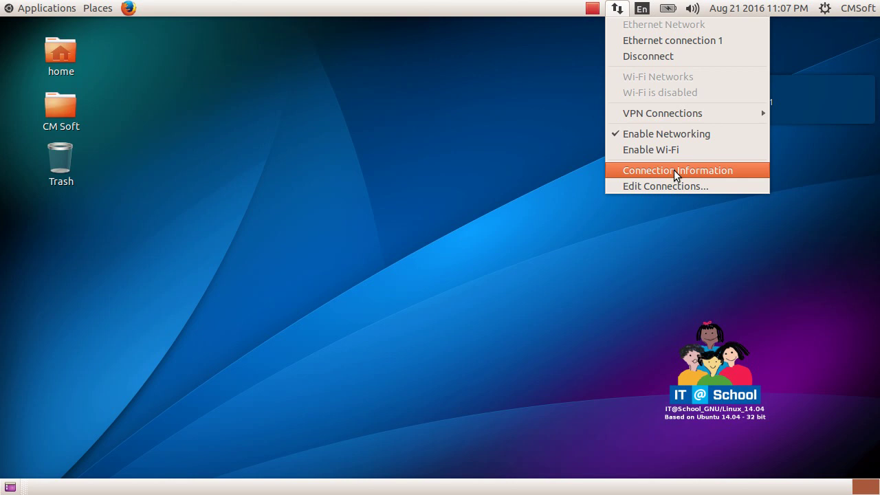
pyautogui.click(702, 171)
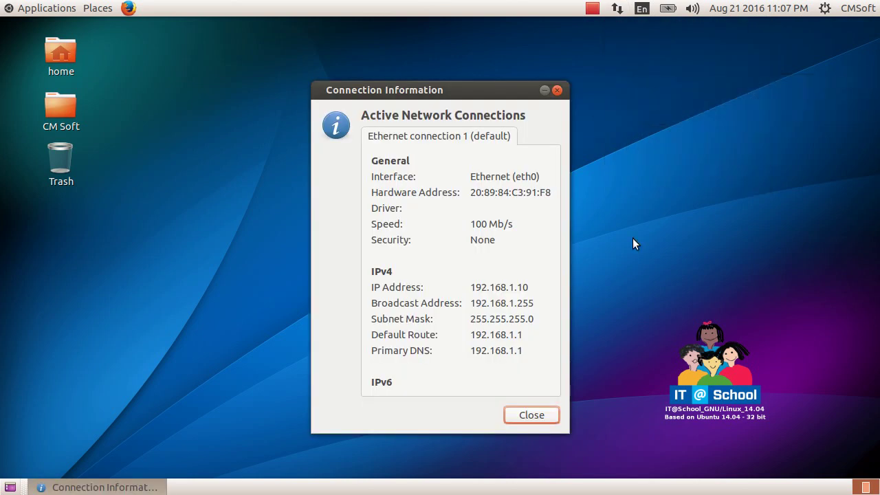